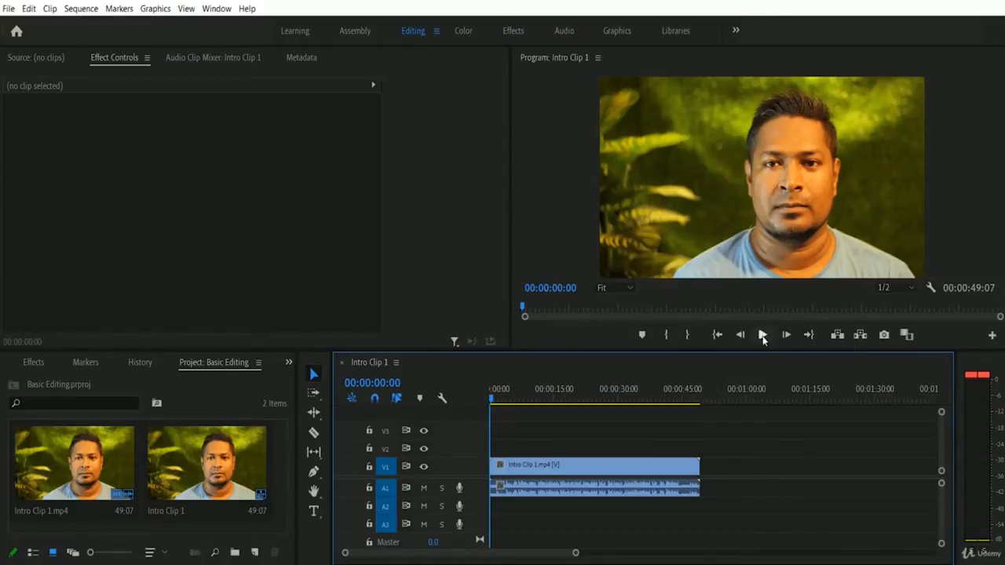
Review the sequence by playing its opening seconds and its ending from about 00:00:42:08
left_click(763, 335)
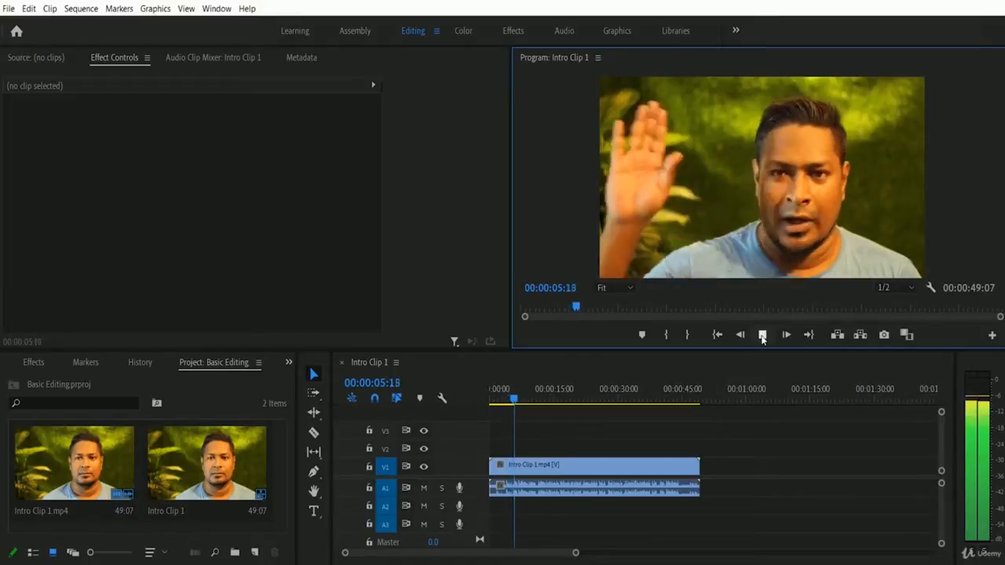
left_click(763, 336)
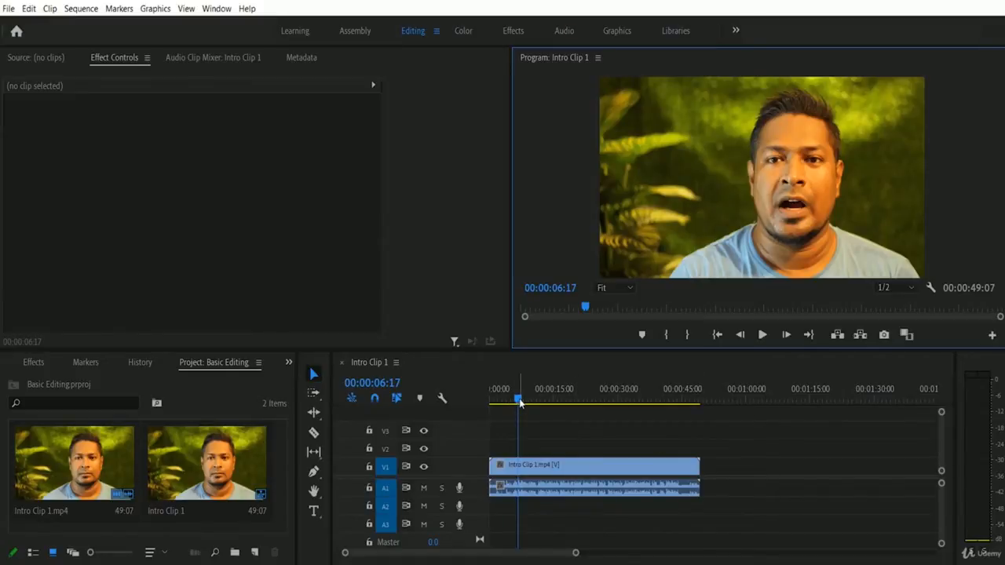
left_click(671, 400)
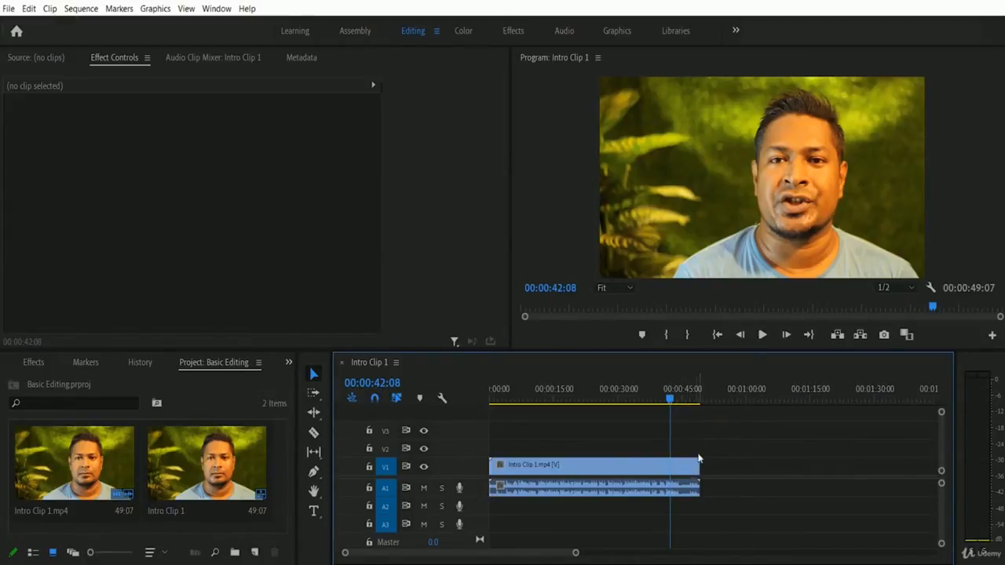
left_click(762, 336)
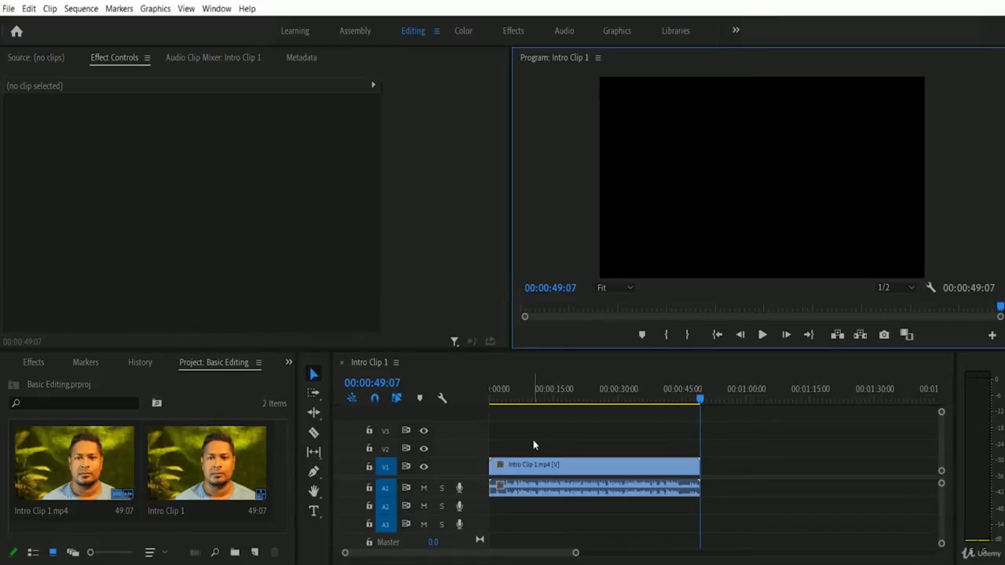
left_click(700, 399)
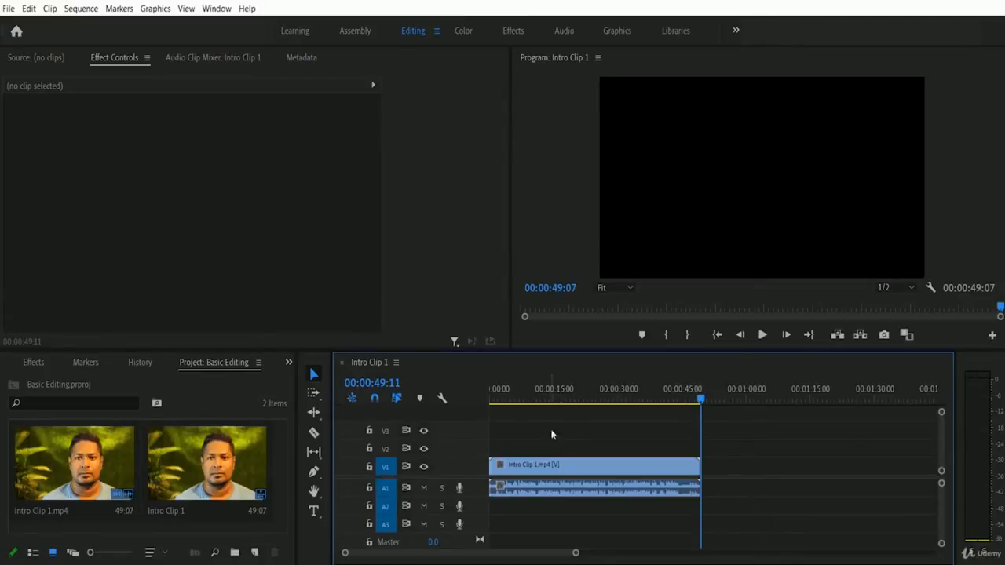
Find the pause before the speech starts and split the clip there at 00:00:05:02 with the Razor tool
left_click(500, 400)
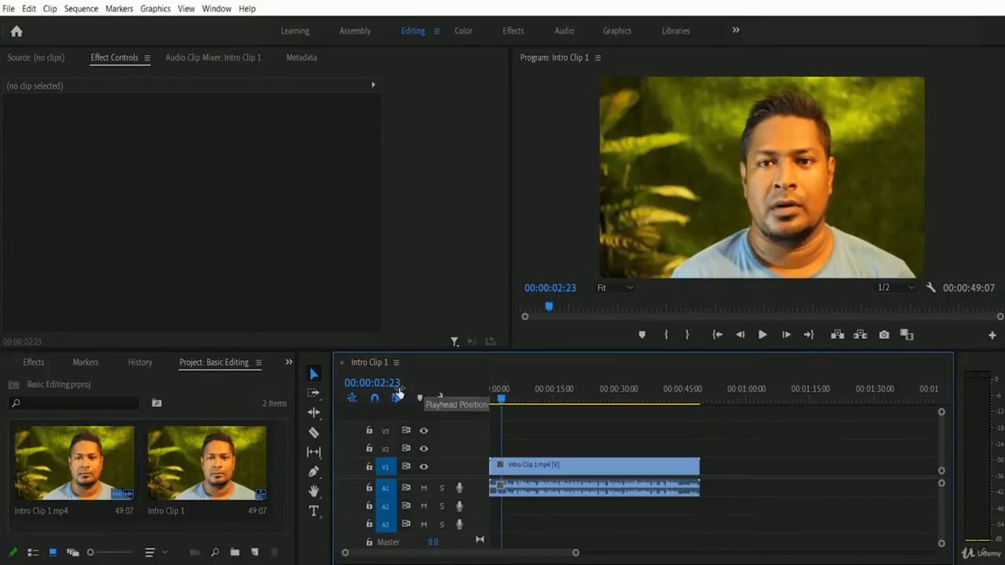
left_click(508, 401)
left_click(761, 335)
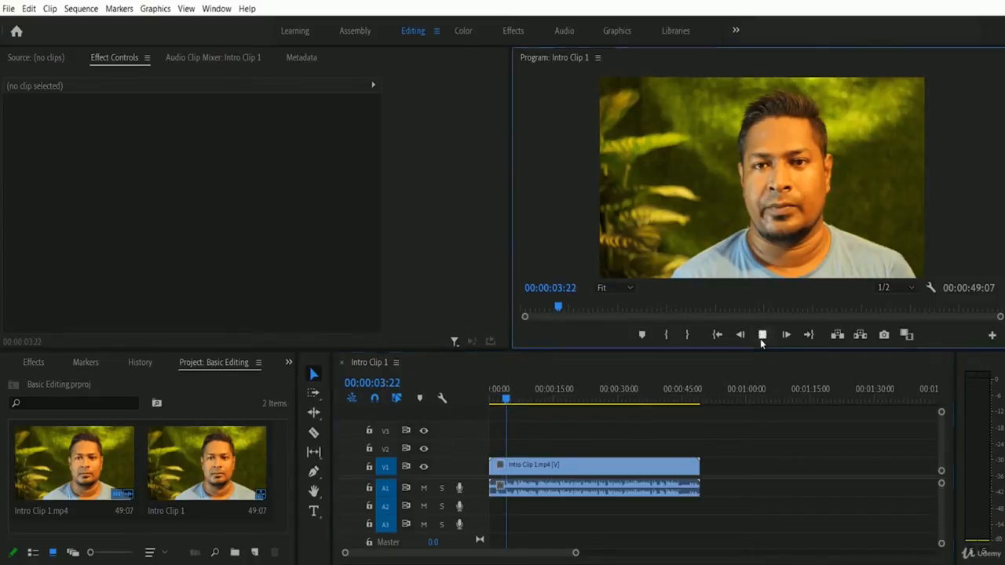
left_click(762, 336)
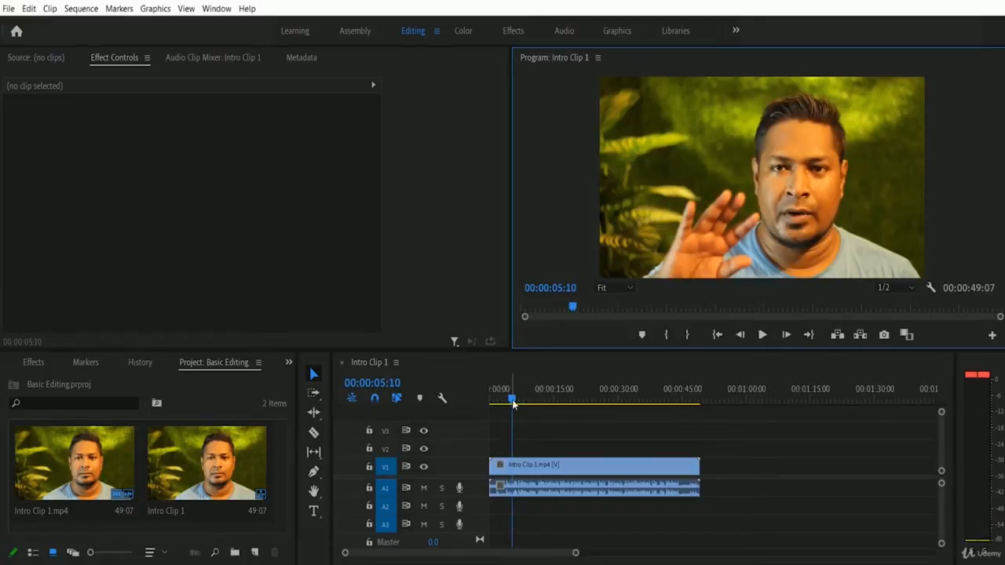
left_click_drag(513, 403, 513, 405)
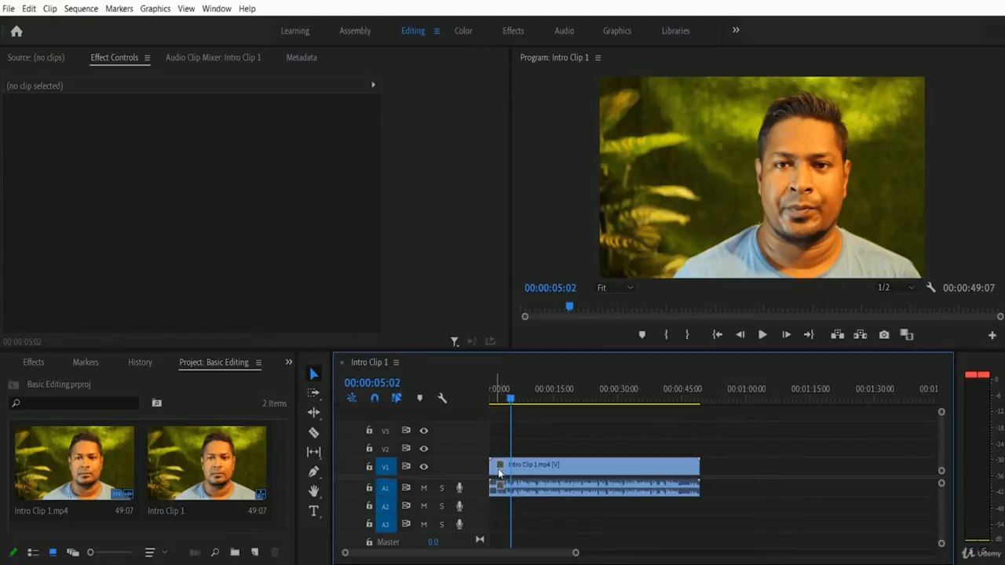
left_click(314, 435)
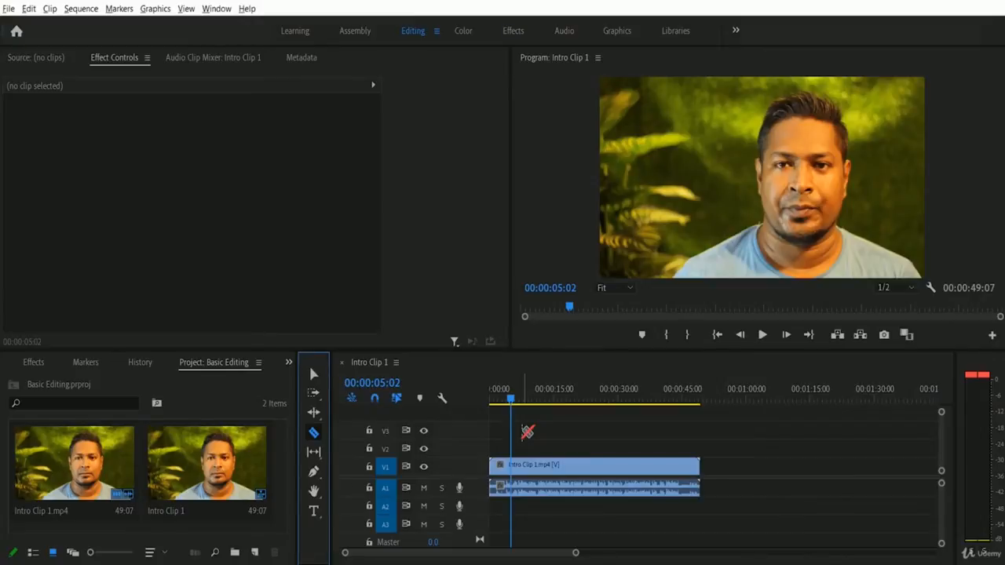
left_click(516, 464)
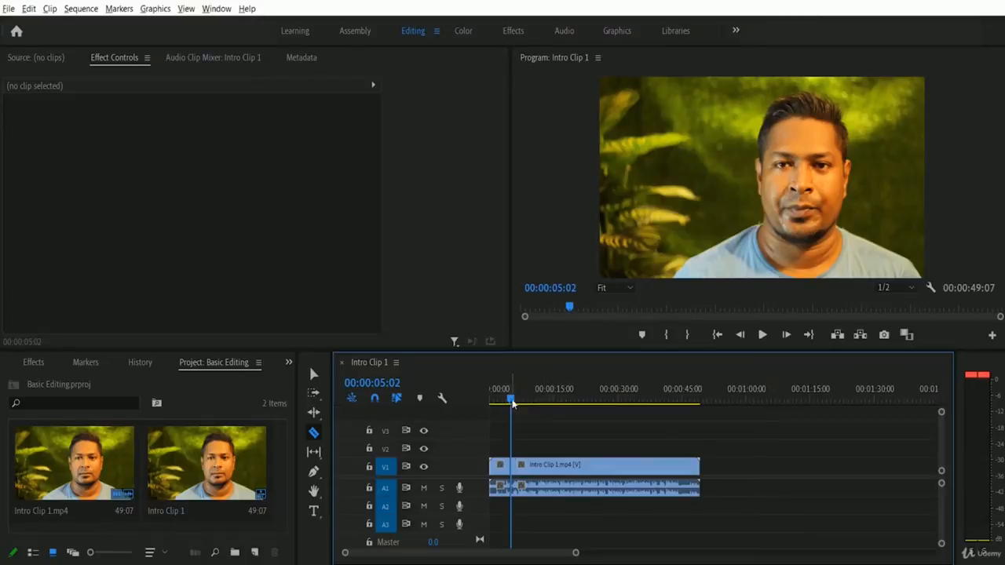
Delete the short segment before the cut at the start of the clip, leaving its gap in place
left_click_drag(511, 402, 548, 400)
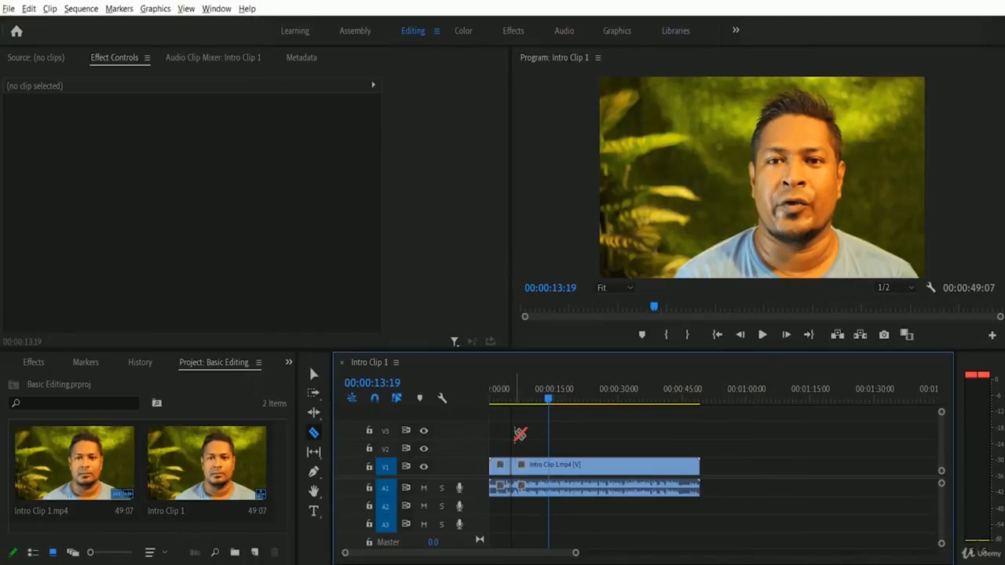
left_click(313, 376)
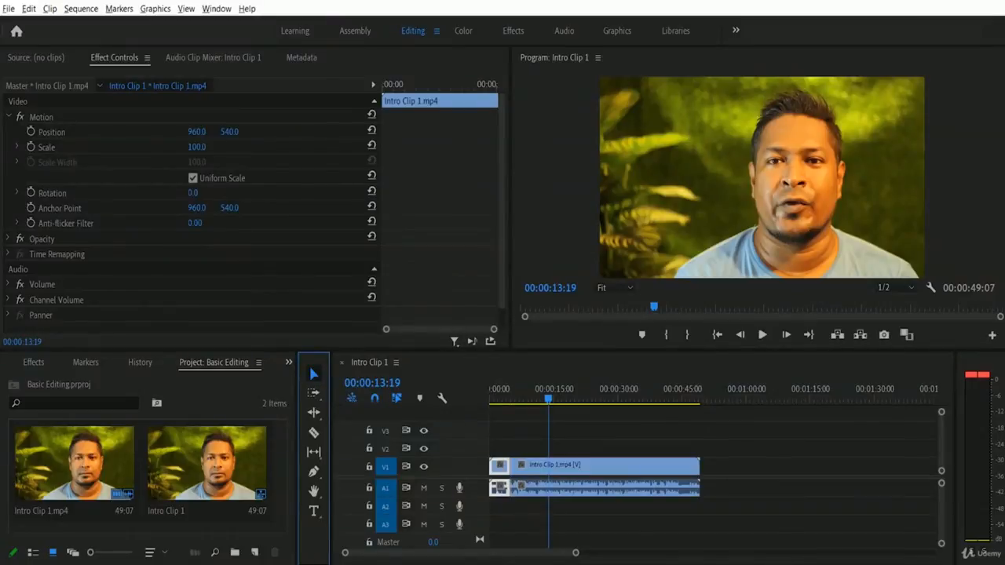
left_click(501, 470)
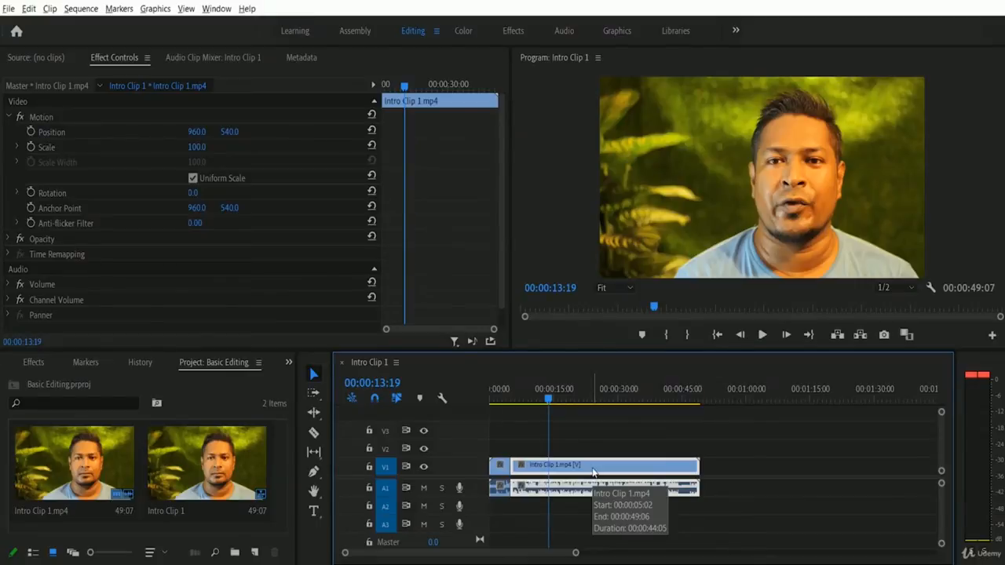
left_click(499, 472)
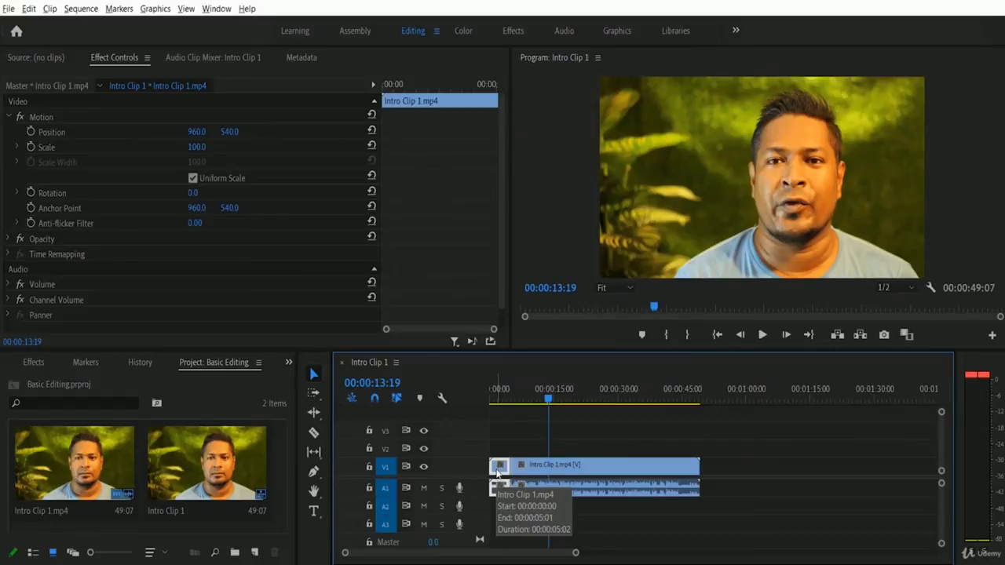
key("Delete")
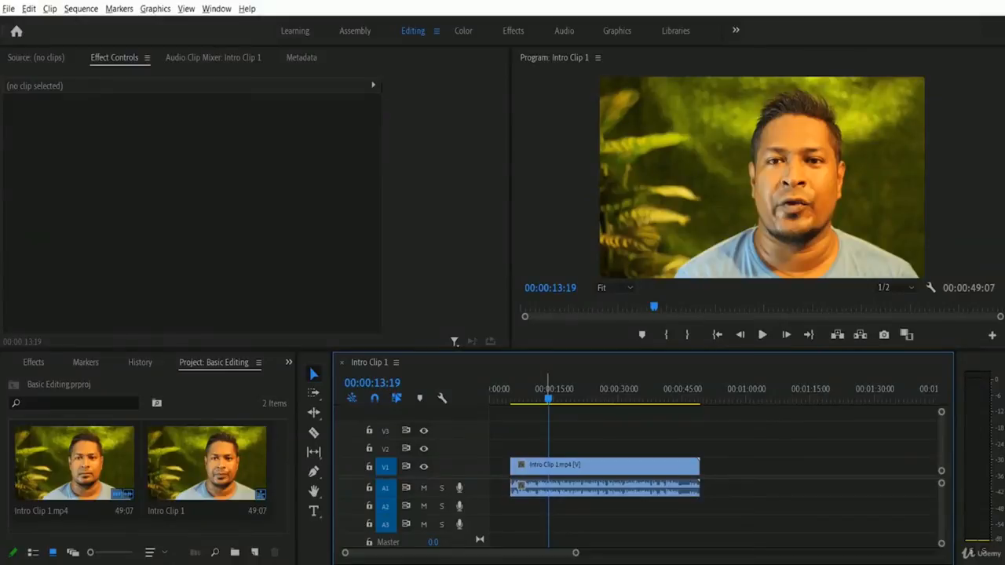
Play the sequence from its beginning through the empty gap into the remaining clip
left_click(491, 396)
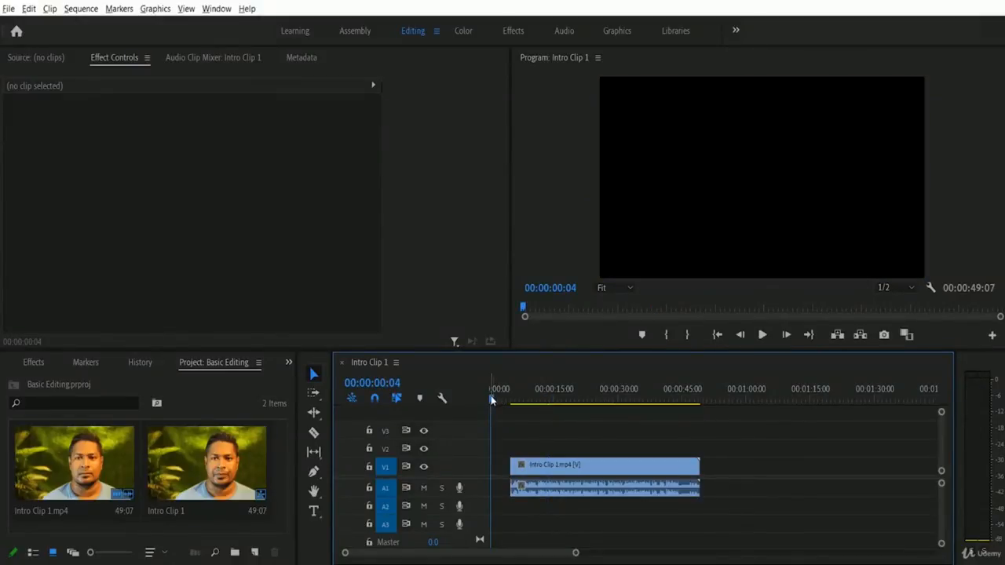
left_click(764, 337)
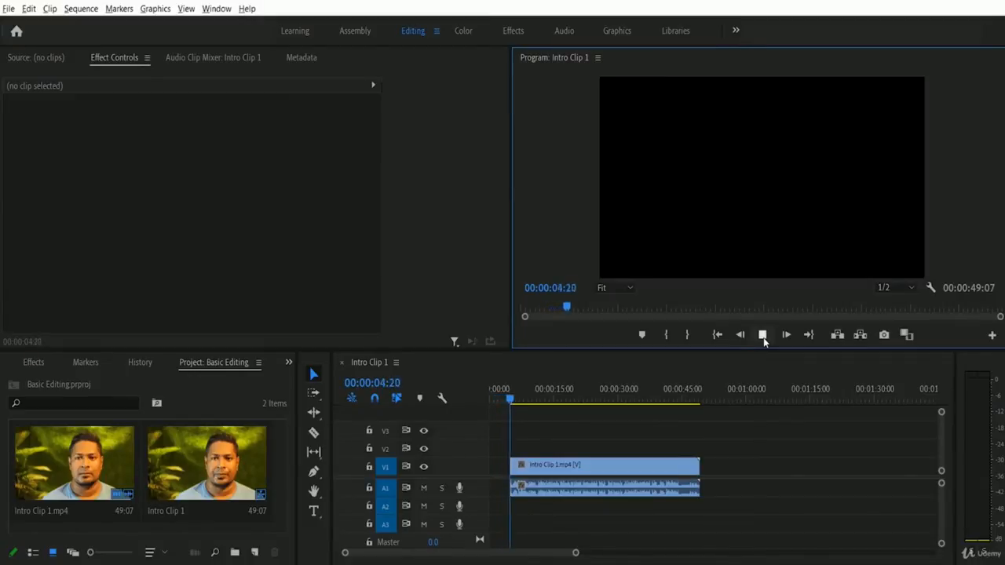
left_click(763, 337)
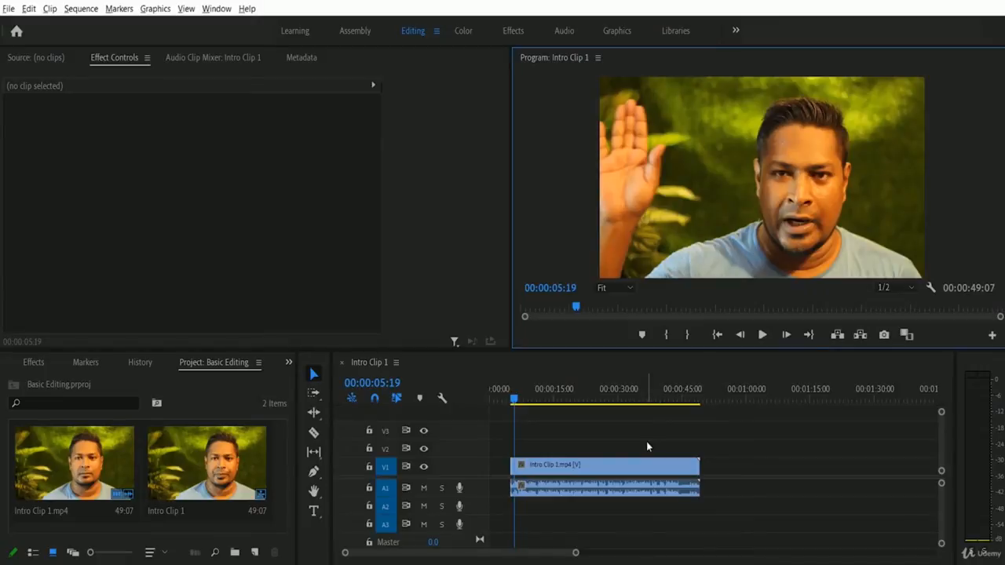
left_click(501, 399)
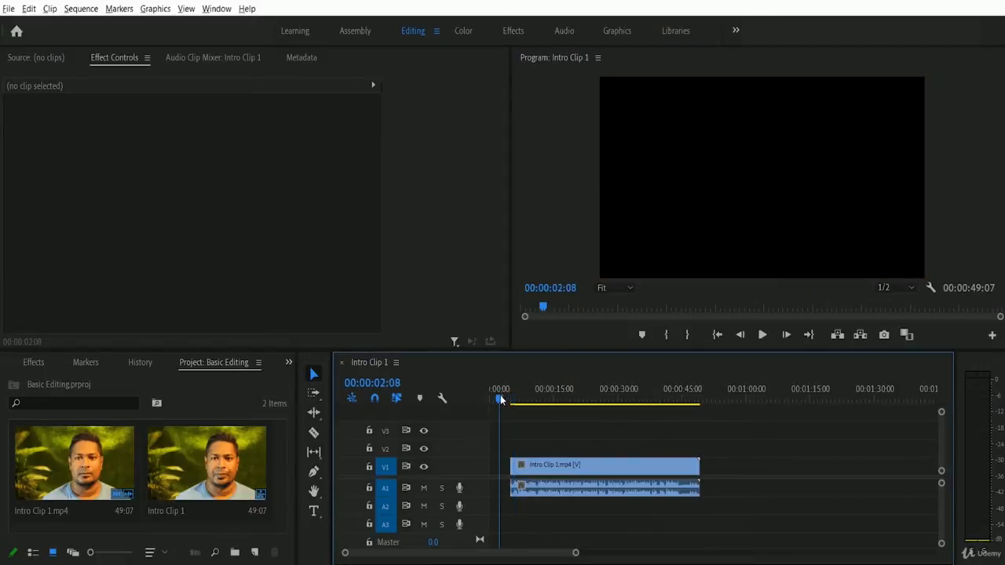
Ripple delete the empty gap before the clip and play the new opening of the sequence
right_click(495, 468)
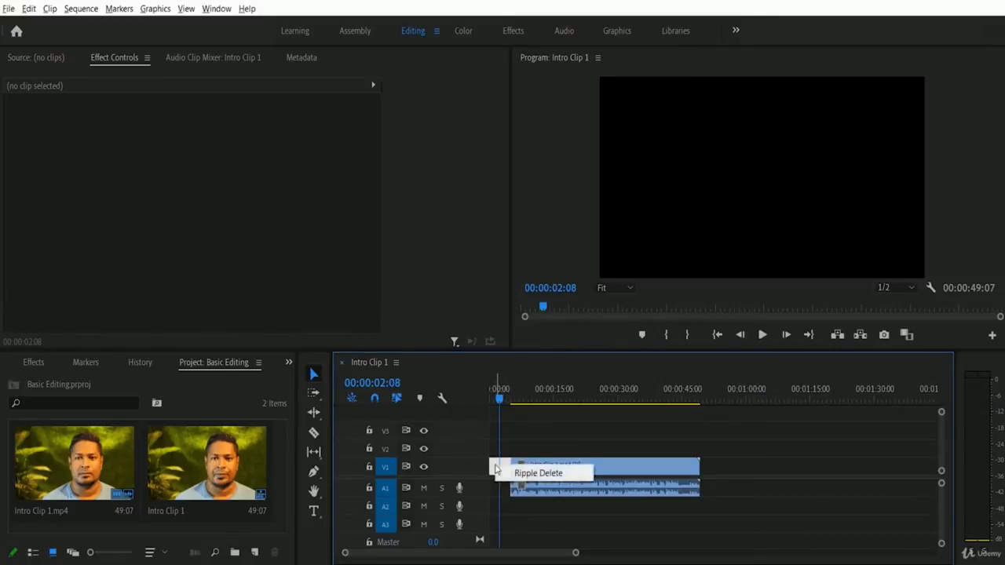
left_click(567, 475)
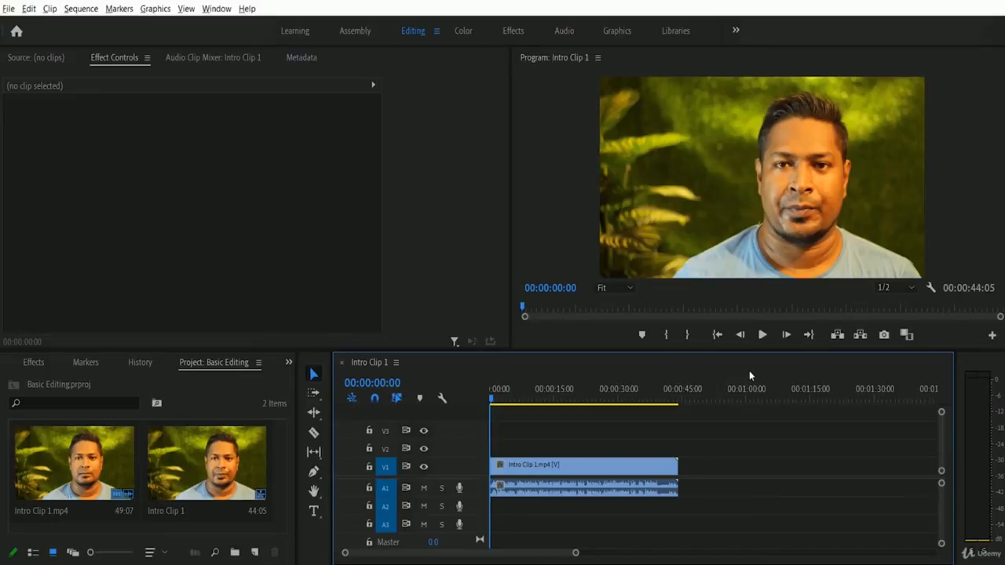
left_click(761, 334)
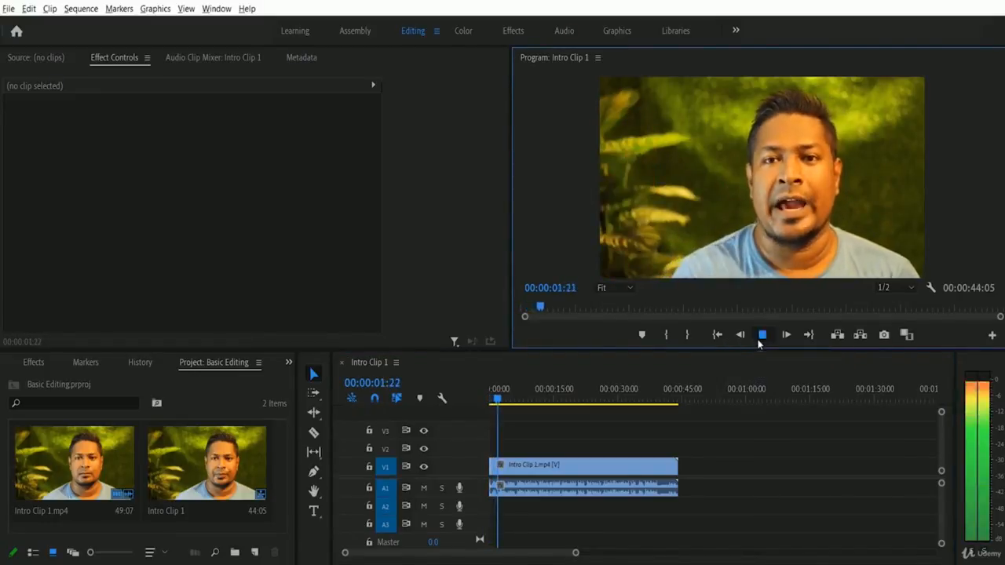
left_click(762, 334)
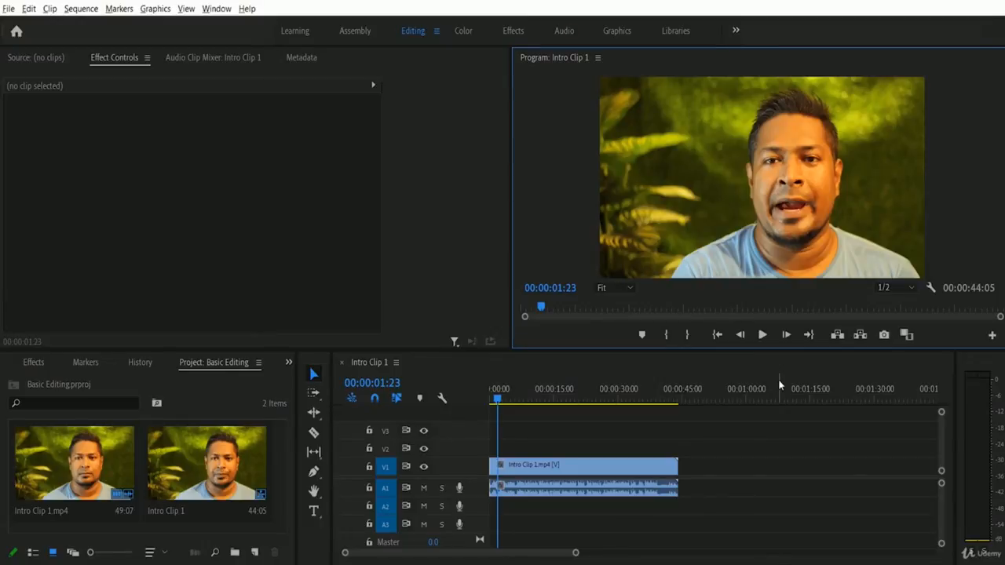
Play the ending to find where the speech stops and split the clip there at 00:00:40:04 with the Razor tool
left_click(656, 399)
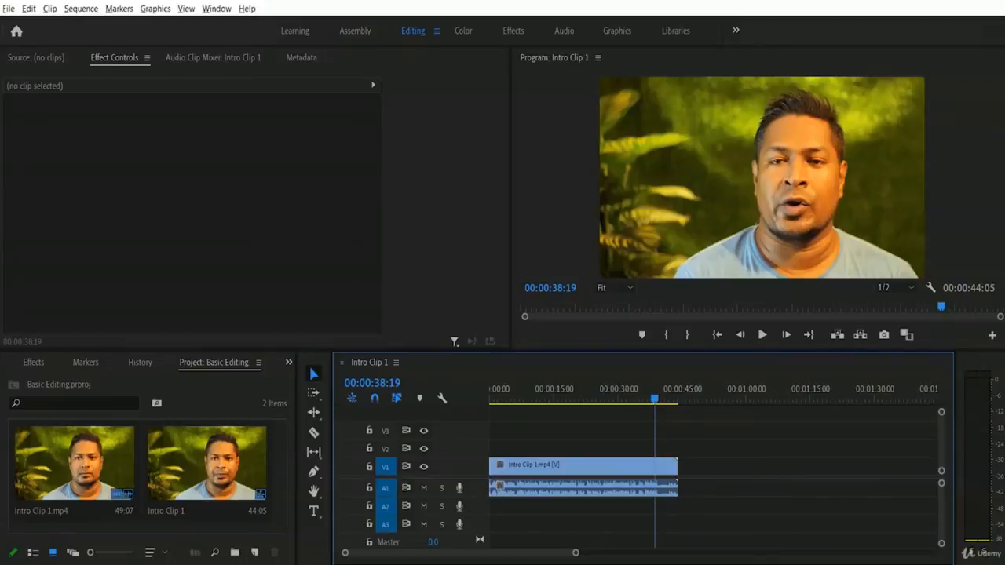
left_click(763, 335)
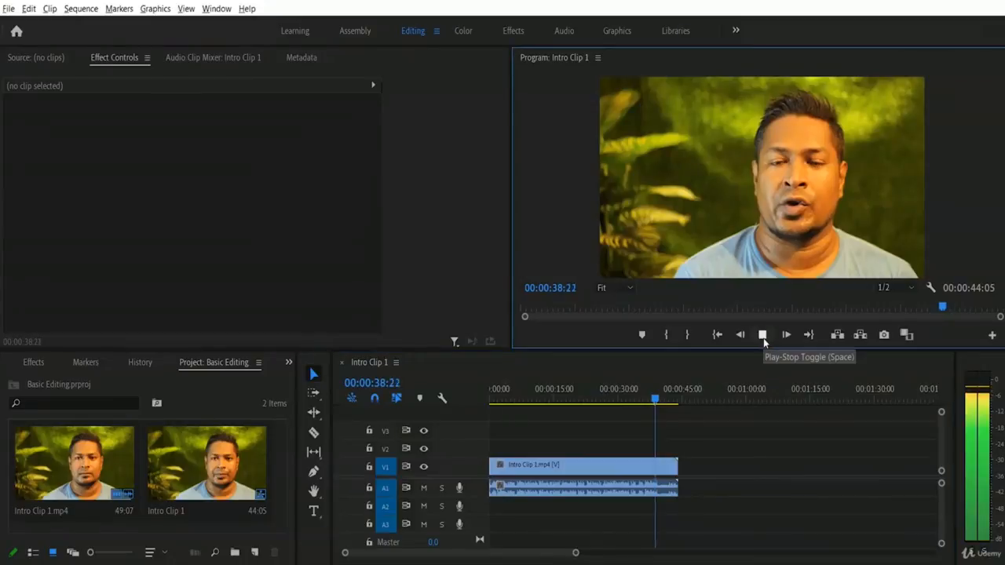
left_click(763, 336)
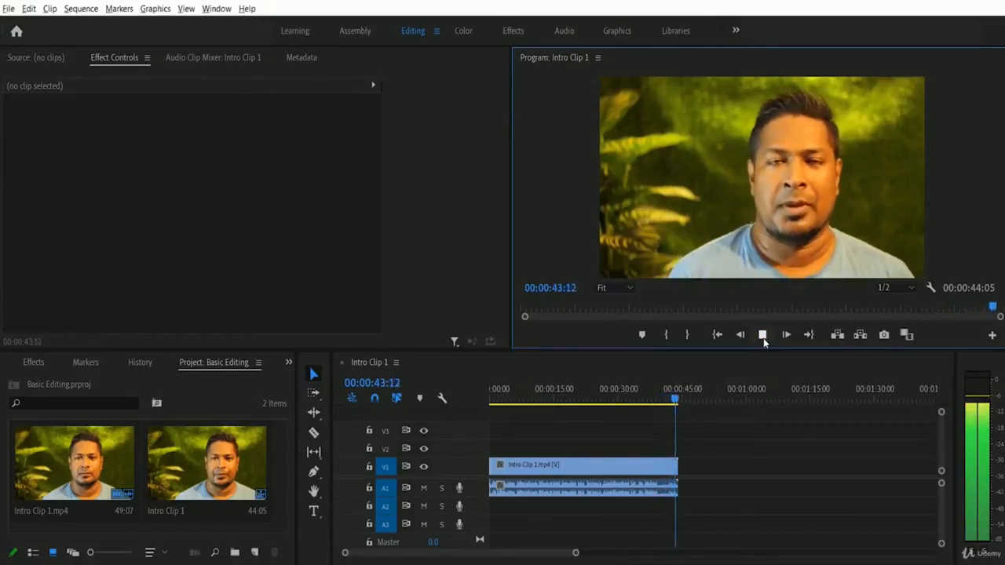
left_click(656, 400)
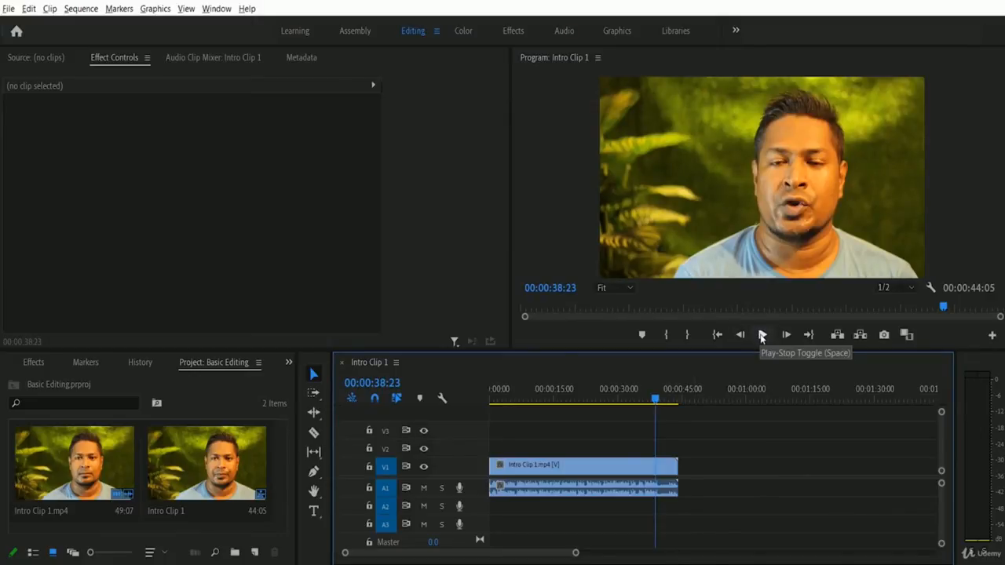
left_click(762, 335)
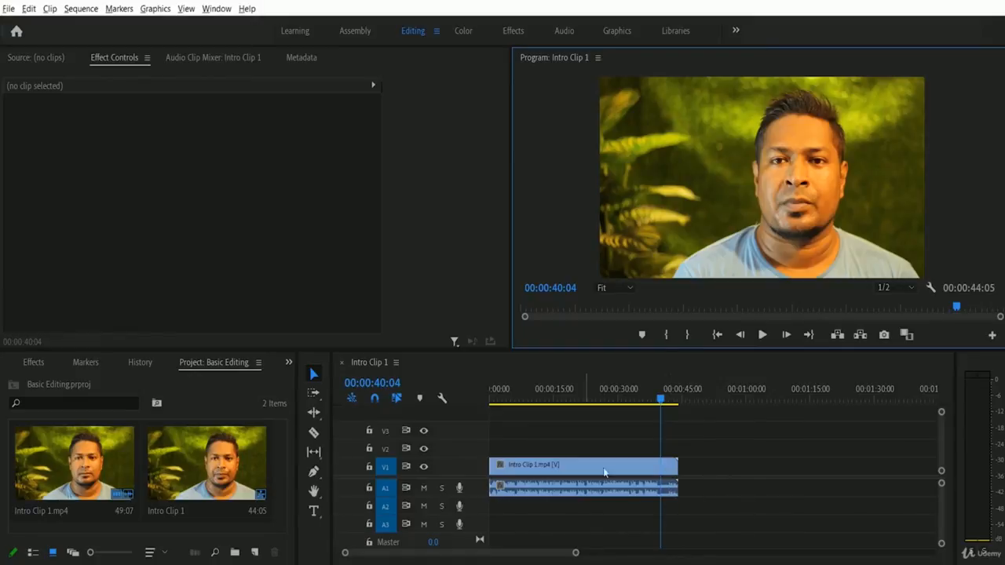
left_click(313, 434)
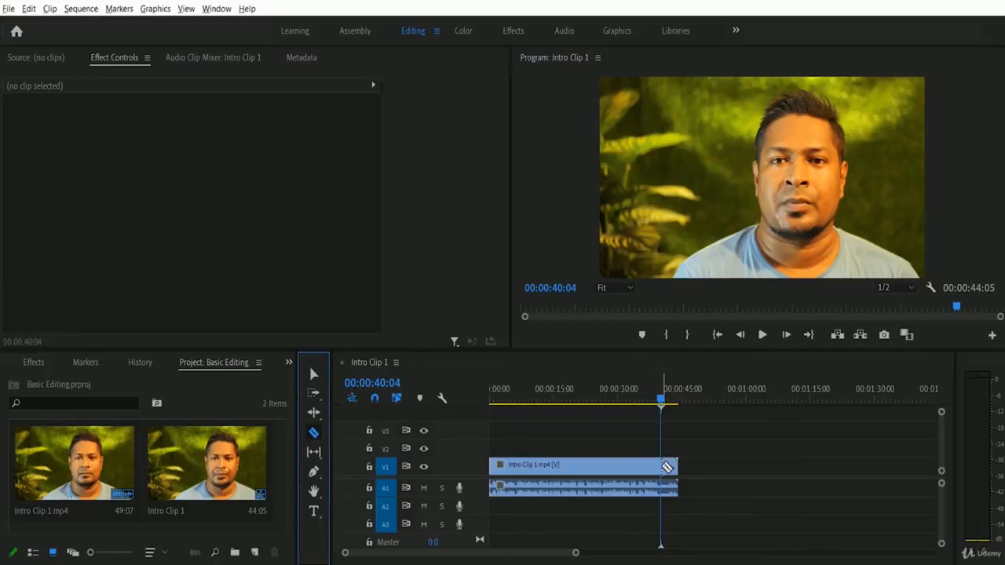
left_click(666, 467)
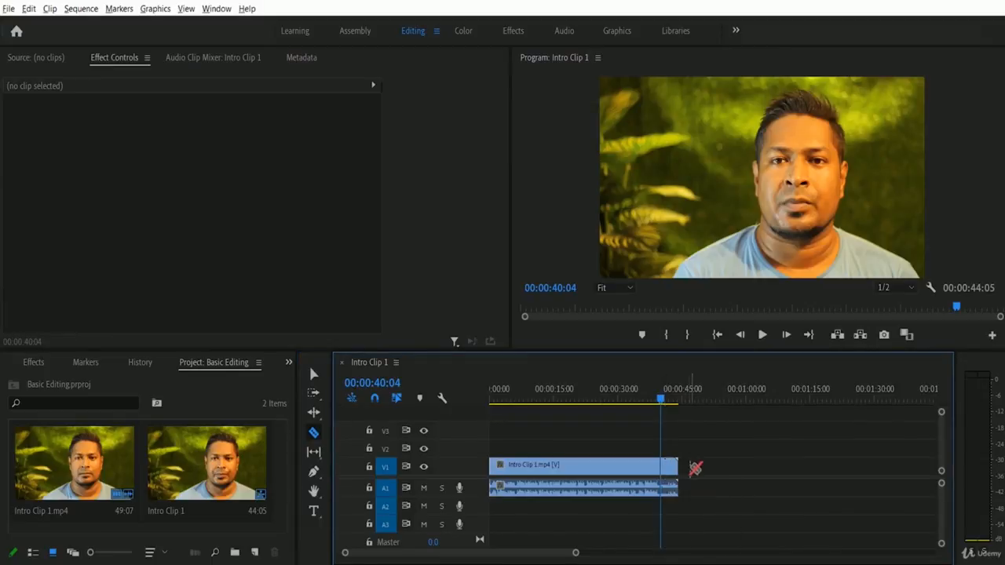
Delete the leftover segment after the last cut and play the trimmed ending from about 00:00:32:23
left_click_drag(660, 395, 630, 398)
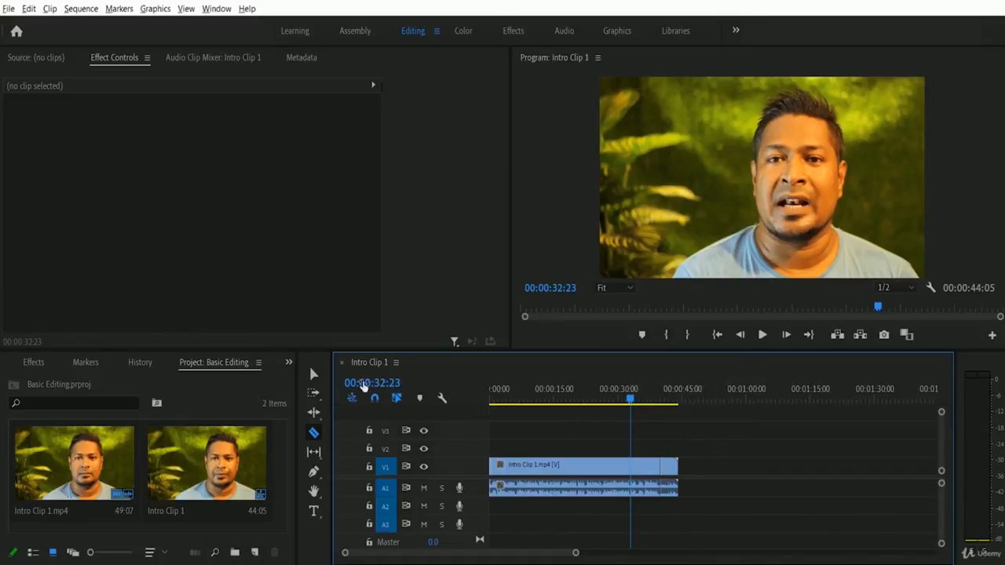
left_click(311, 375)
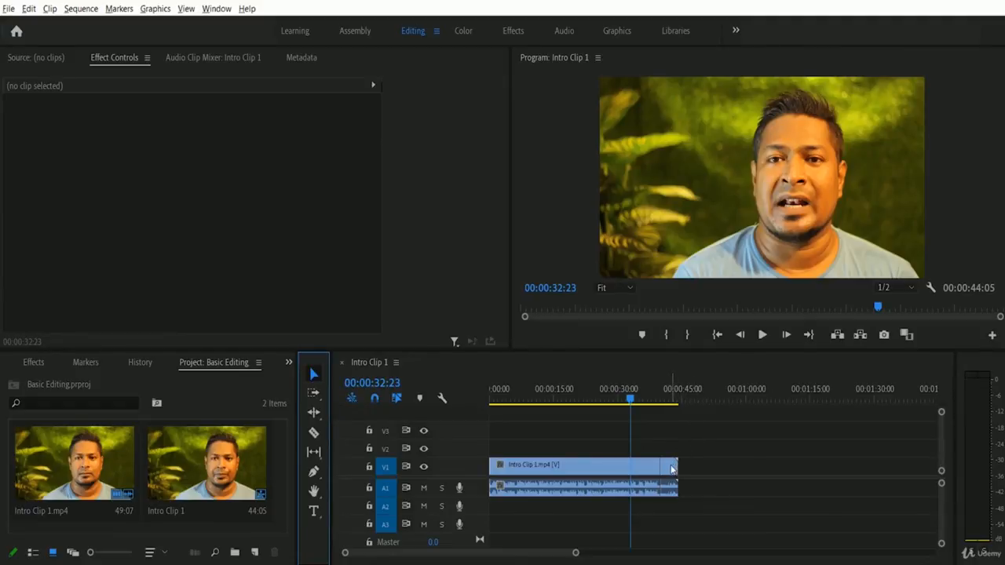
left_click(671, 468)
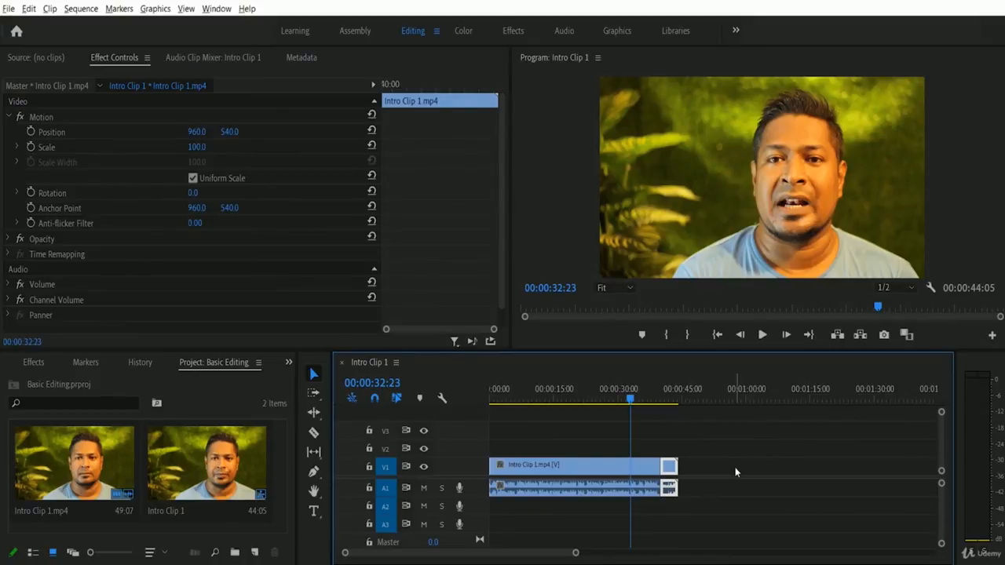
key("Delete")
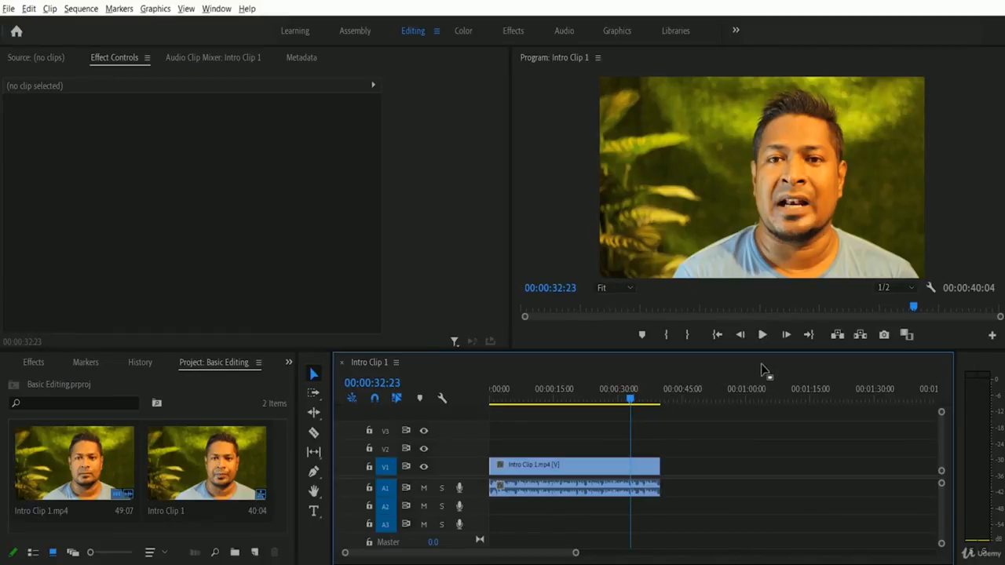
key("space")
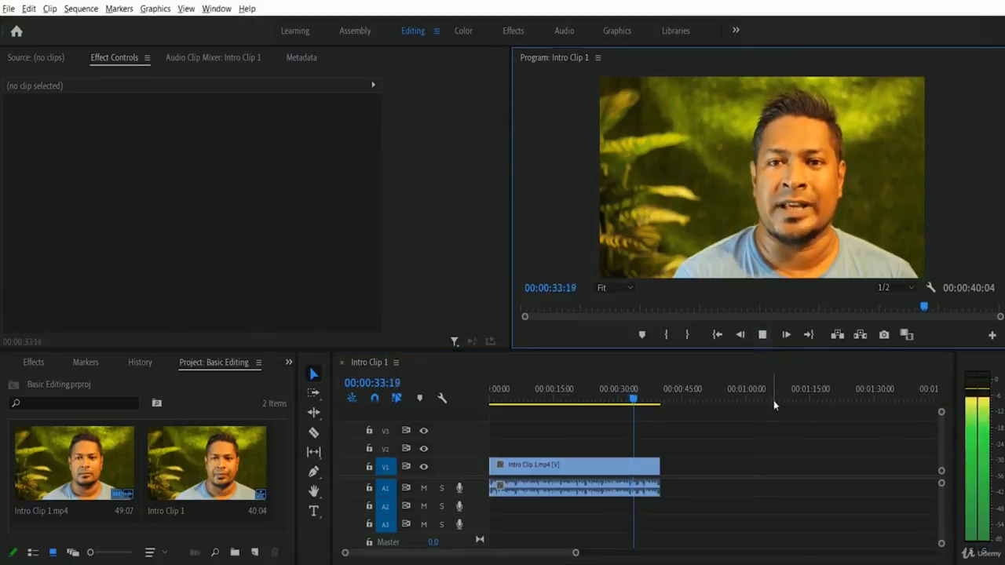